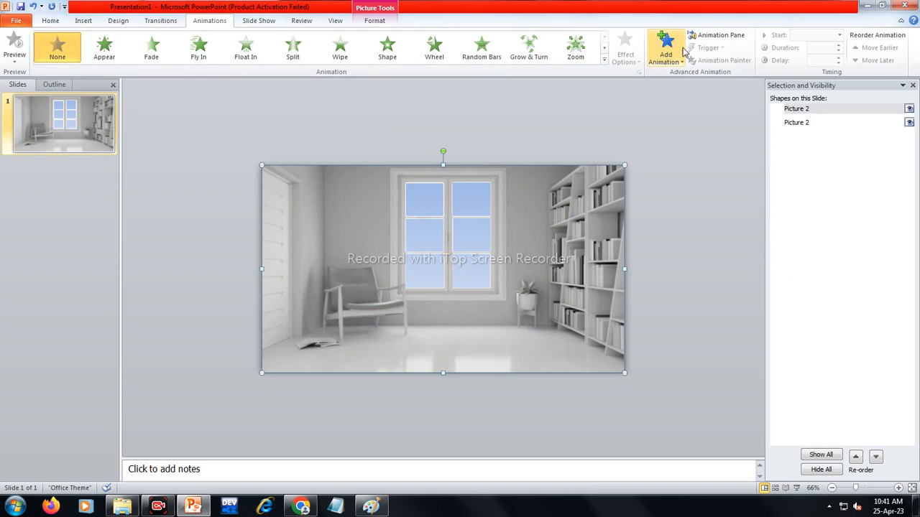
Add a Wipe exit animation to the grey room picture and show the Animation Pane.
{"action": "left_click", "coordinate": [685, 54]}
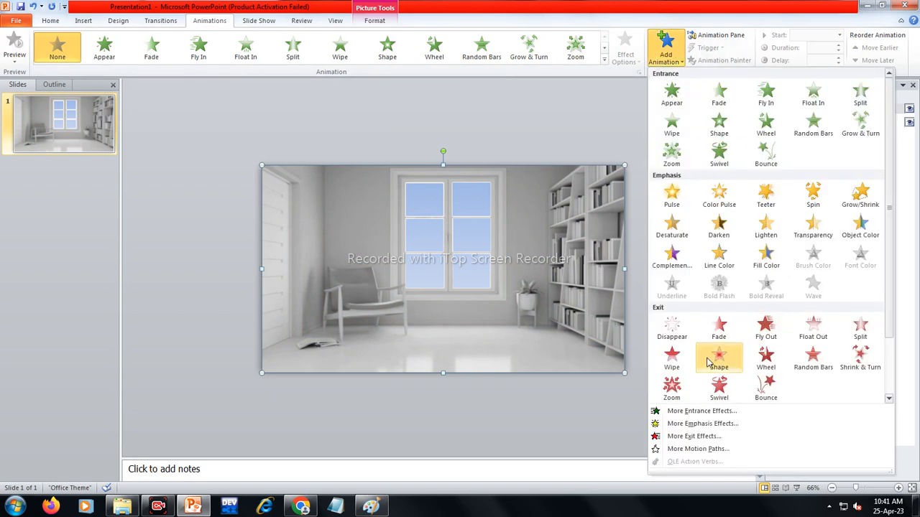
{"action": "left_click", "coordinate": [671, 358]}
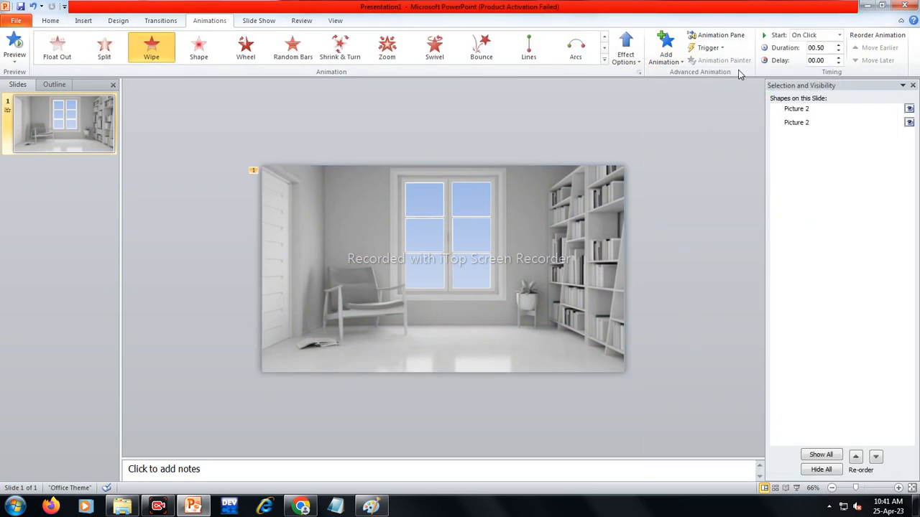
{"action": "left_click", "coordinate": [715, 34]}
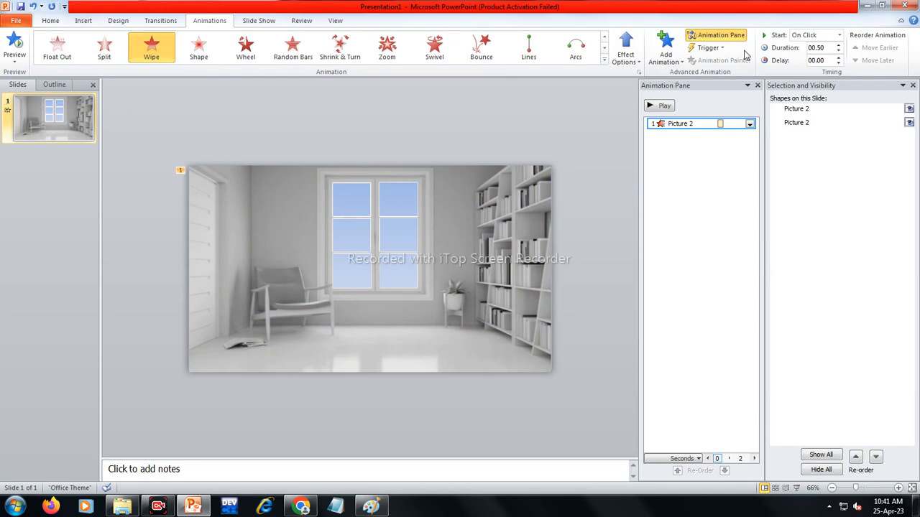
Set the grey picture's Wipe exit to start With Previous with a duration of 02.00, and preview it.
{"action": "left_click", "coordinate": [838, 45]}
{"action": "left_click", "coordinate": [838, 44]}
{"action": "left_click", "coordinate": [838, 44]}
{"action": "left_click", "coordinate": [839, 35]}
{"action": "left_click", "coordinate": [809, 51]}
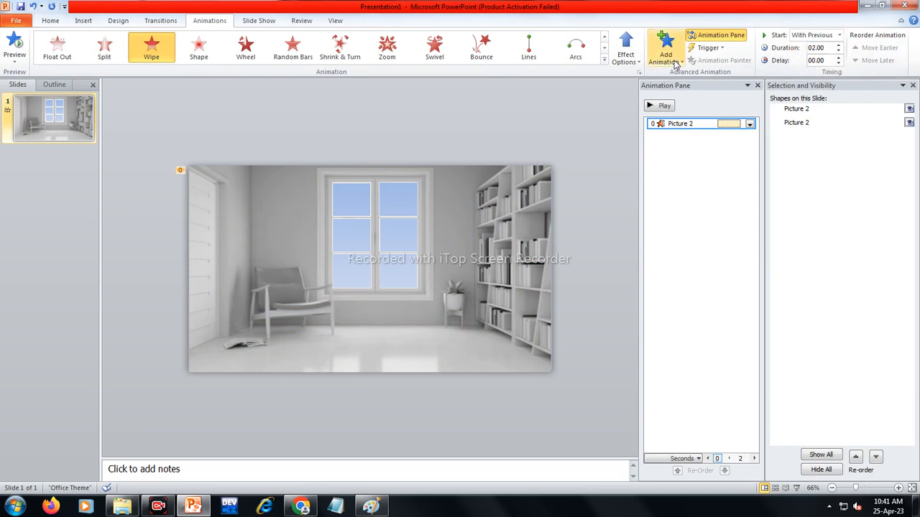
{"action": "left_click", "coordinate": [665, 108]}
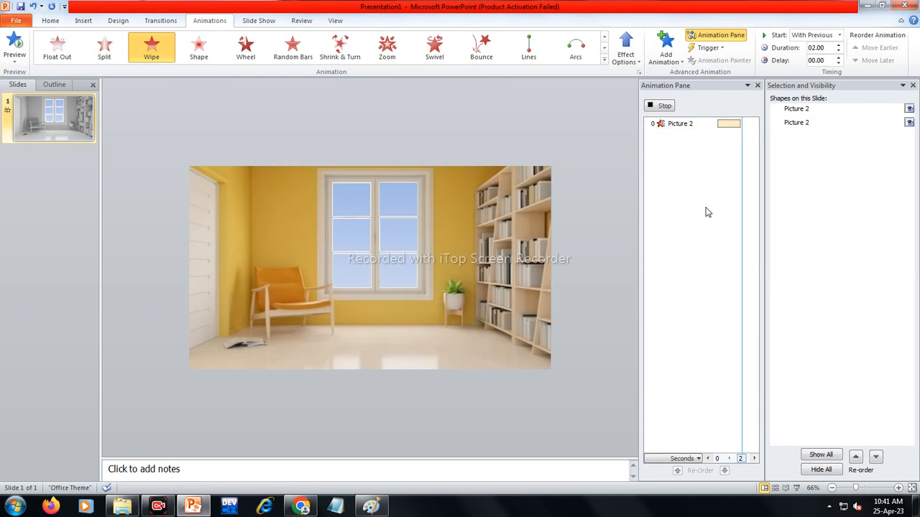
Set the exit Wipe's direction to From Left and check it in the slide show.
{"action": "left_click", "coordinate": [635, 63]}
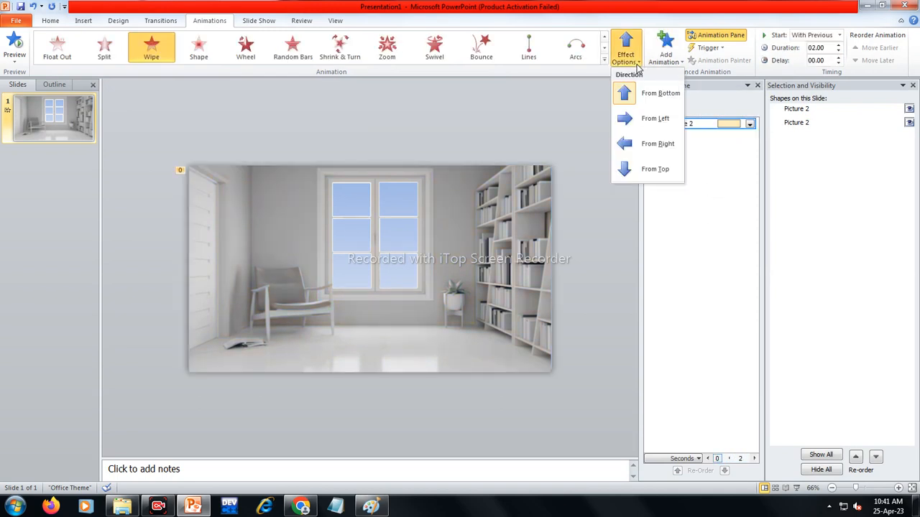
{"action": "left_click", "coordinate": [655, 118]}
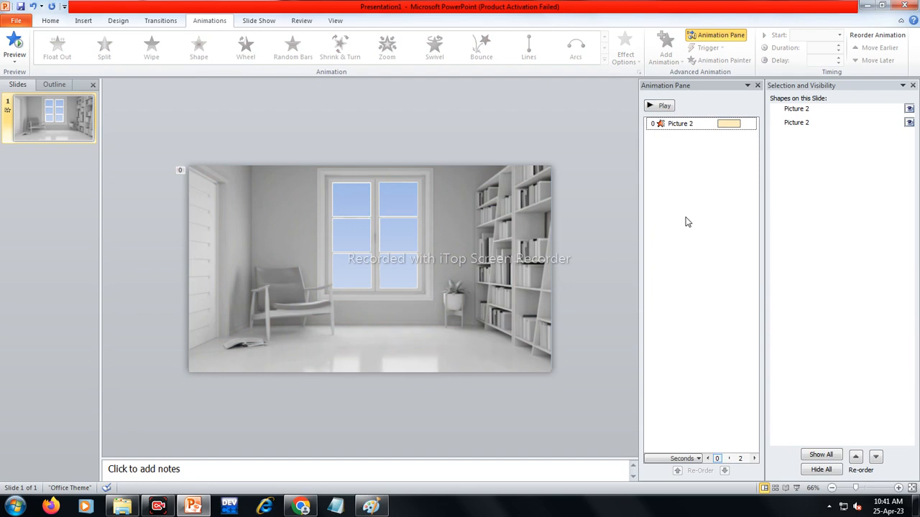
{"action": "left_click", "coordinate": [259, 20]}
{"action": "left_click", "coordinate": [56, 47]}
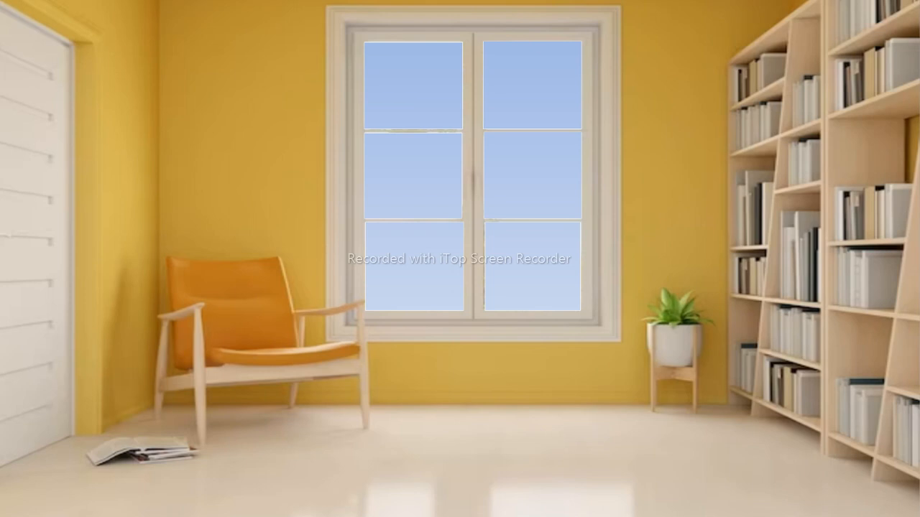
{"action": "key", "text": "Escape"}
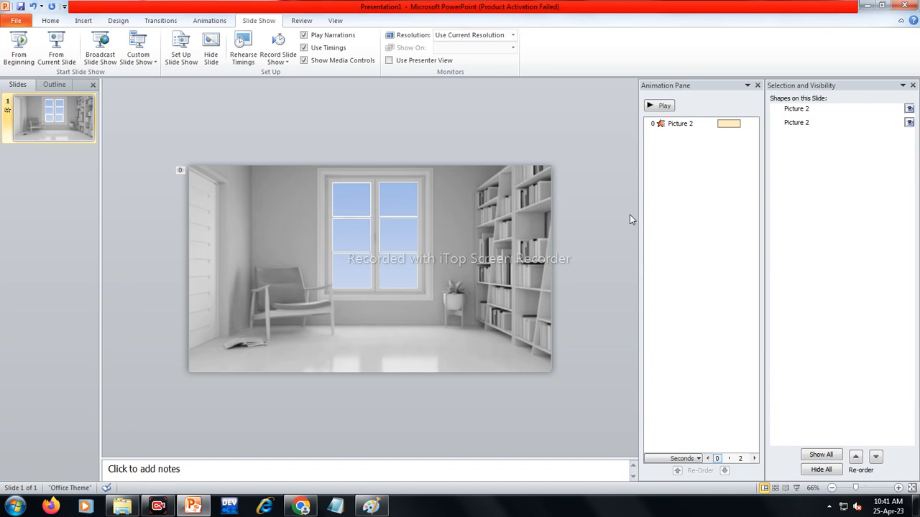
Delete the grey room picture and undo the deletion.
{"action": "left_click", "coordinate": [502, 245]}
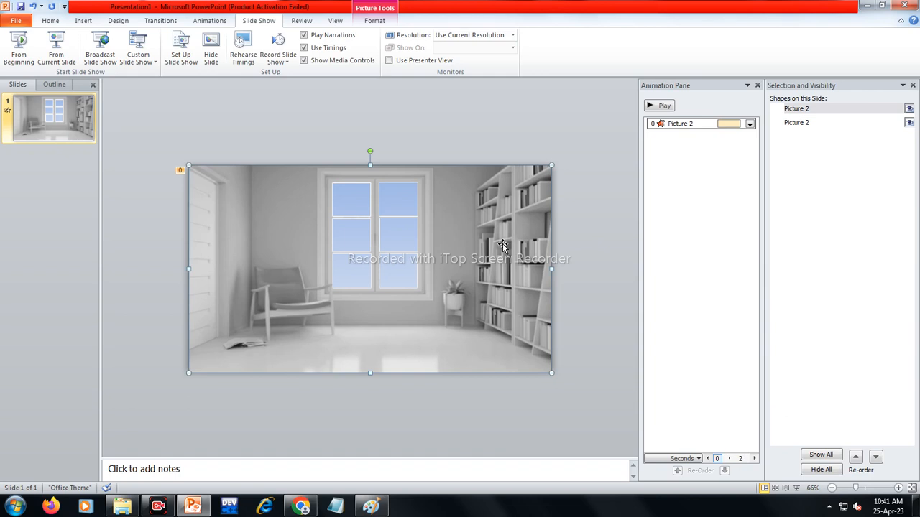
{"action": "key", "text": "Delete"}
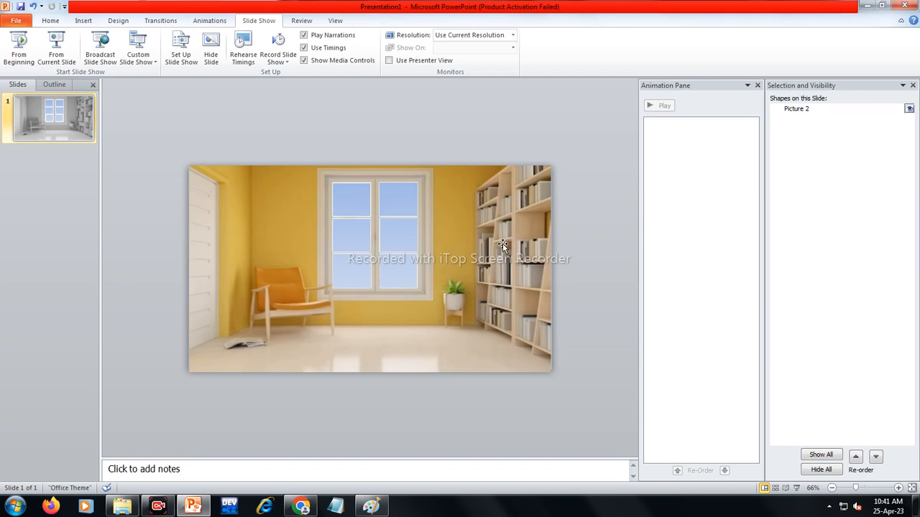
{"action": "key", "text": "ctrl+z"}
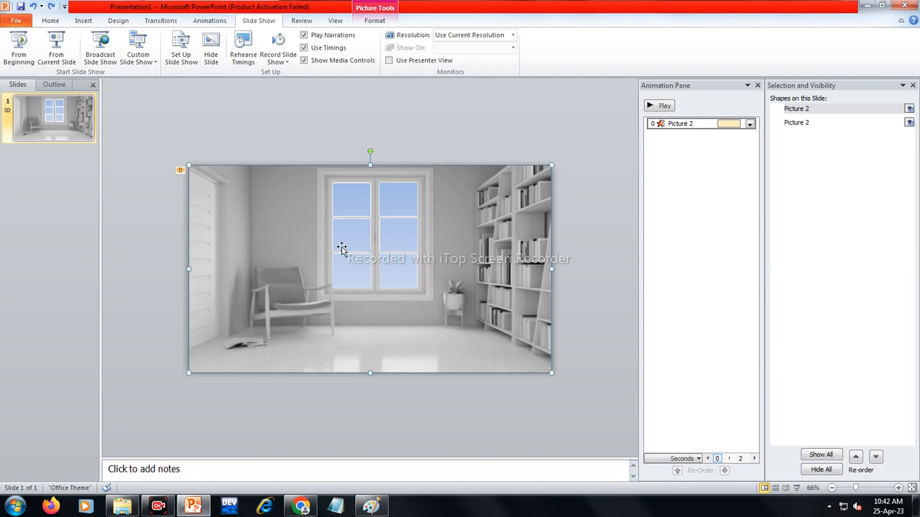
Switch to Chrome and search Google Images for "rain gif" in a new tab.
{"action": "left_click", "coordinate": [300, 506]}
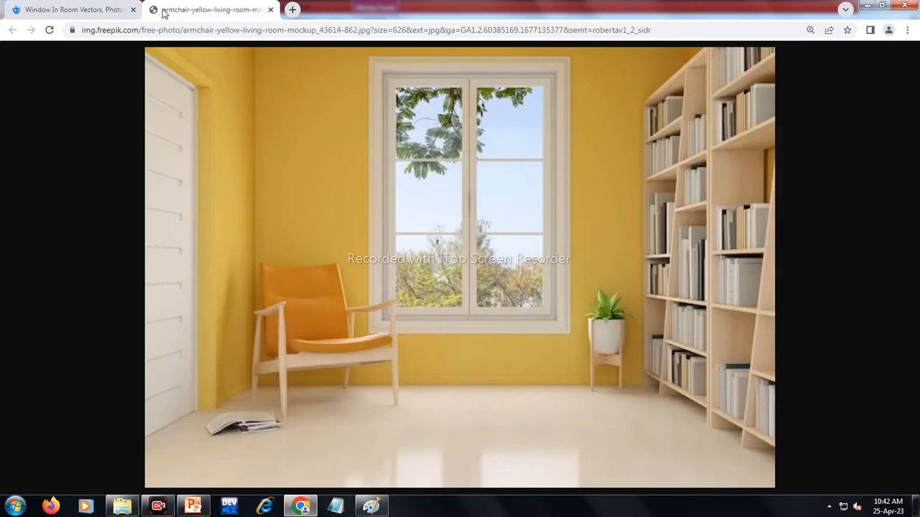
{"action": "left_click", "coordinate": [293, 9]}
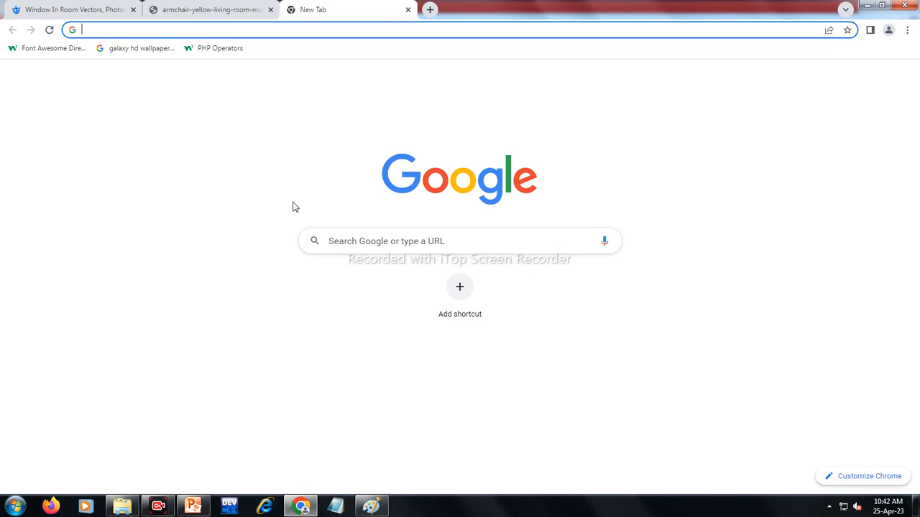
{"action": "type", "text": "rain gif"}
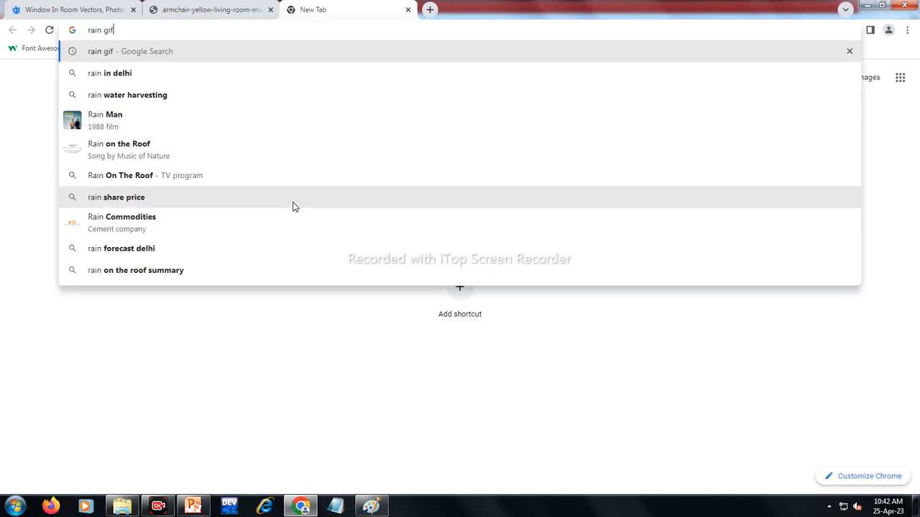
{"action": "key", "text": "Return"}
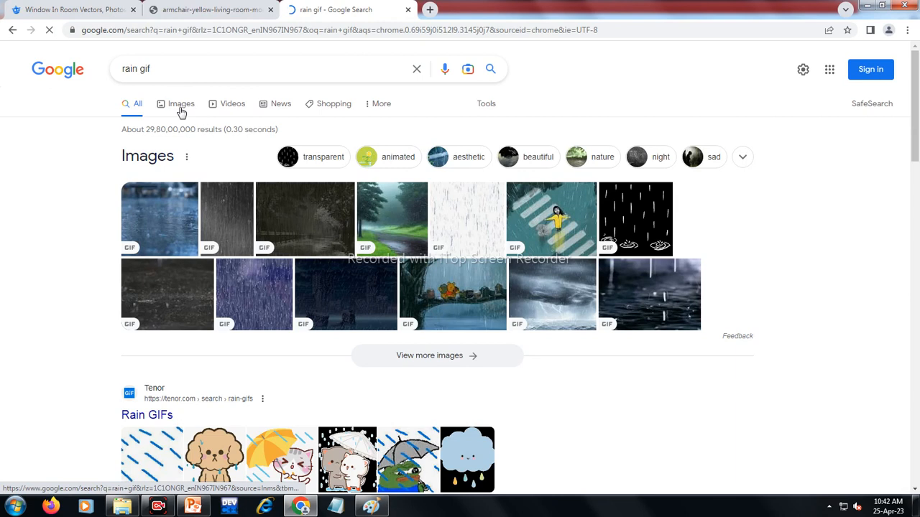
{"action": "left_click", "coordinate": [639, 157]}
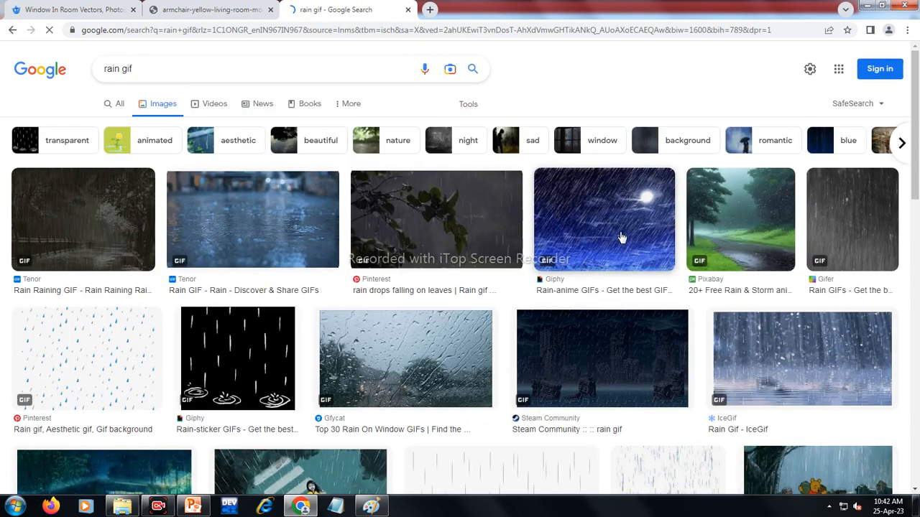
Save the Giphy night-rain GIF with the bright moon to the planets folder as giphy (1).
{"action": "left_click", "coordinate": [621, 238]}
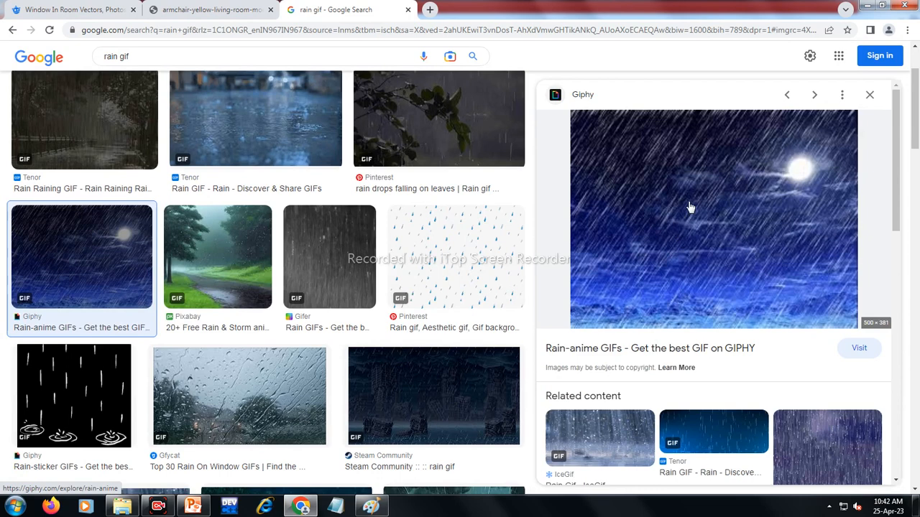
{"action": "right_click", "coordinate": [703, 200]}
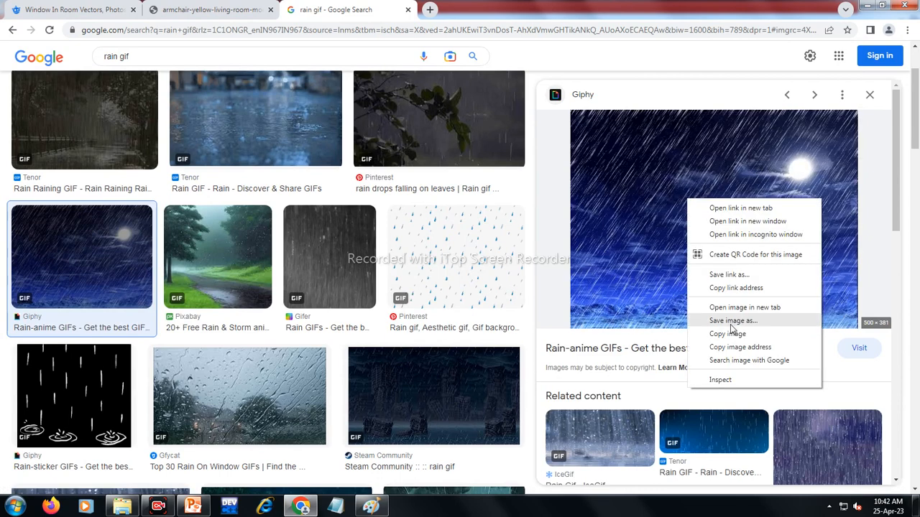
{"action": "left_click", "coordinate": [727, 325]}
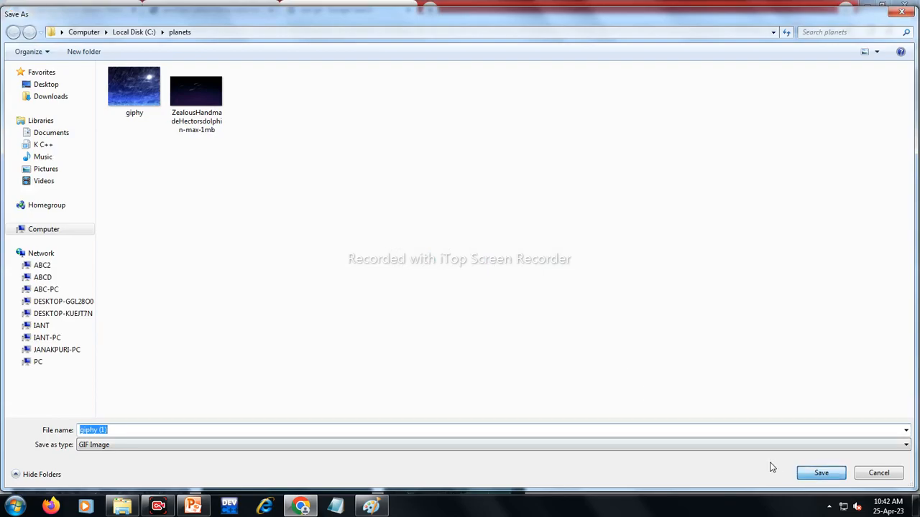
{"action": "left_click", "coordinate": [821, 473]}
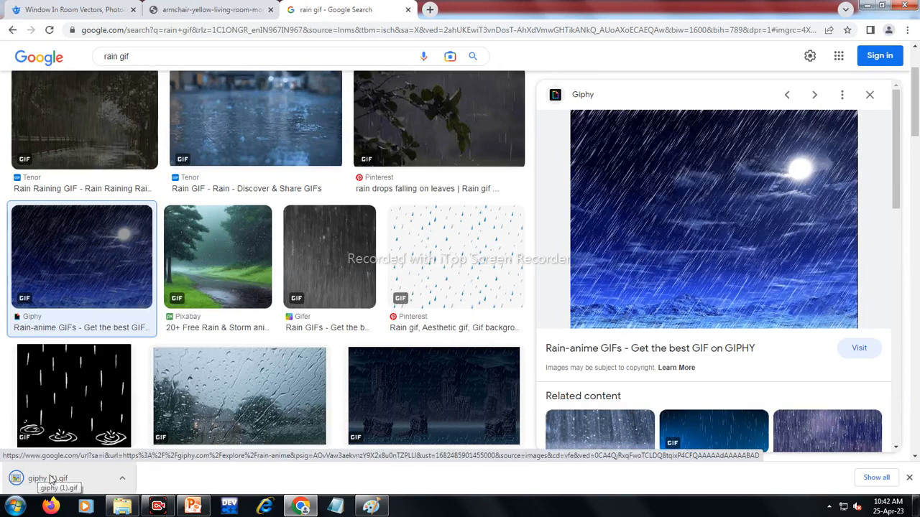
Switch to PowerPoint, insert the downloaded rain GIF on the slide and move it over the window.
{"action": "left_click", "coordinate": [193, 507]}
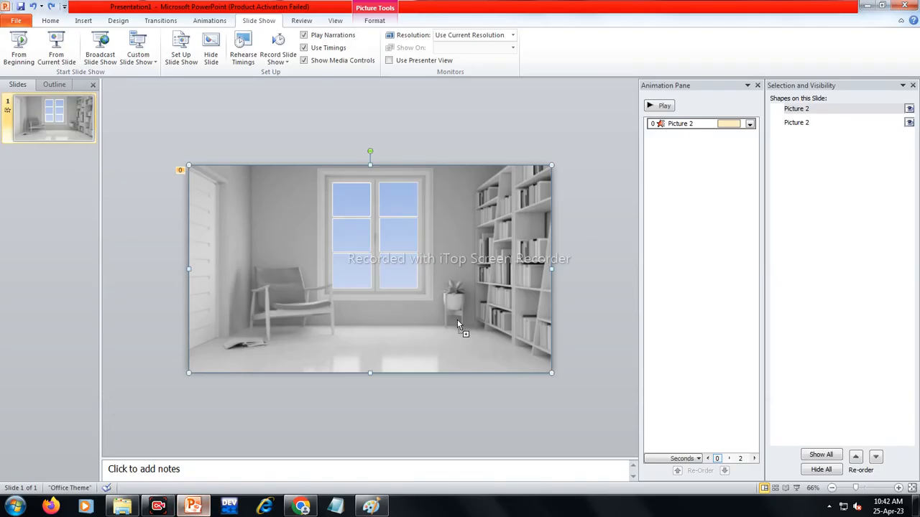
{"action": "key", "text": "ctrl+v"}
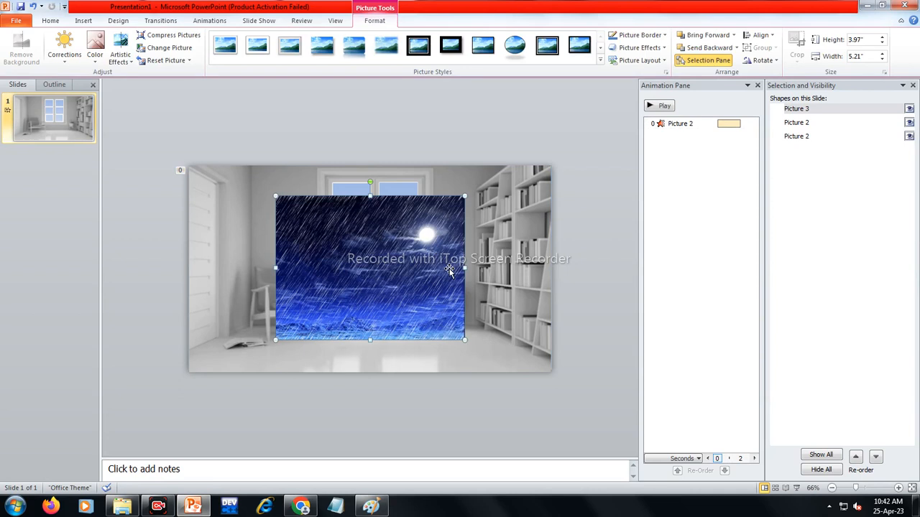
{"action": "left_click_drag", "start_coordinate": [424, 263], "coordinate": [404, 228]}
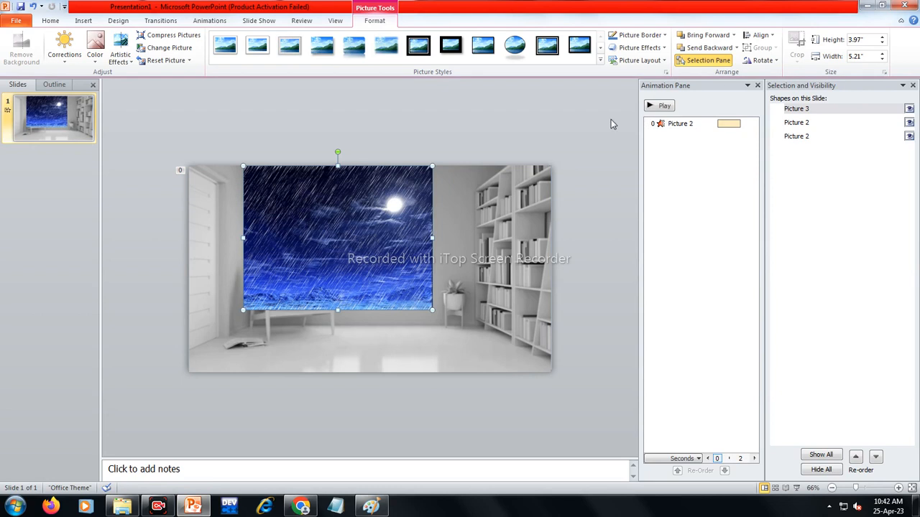
Send the rain GIF to the back, behind both room pictures.
{"action": "left_click", "coordinate": [737, 50]}
{"action": "left_click", "coordinate": [726, 76]}
{"action": "left_click", "coordinate": [610, 238]}
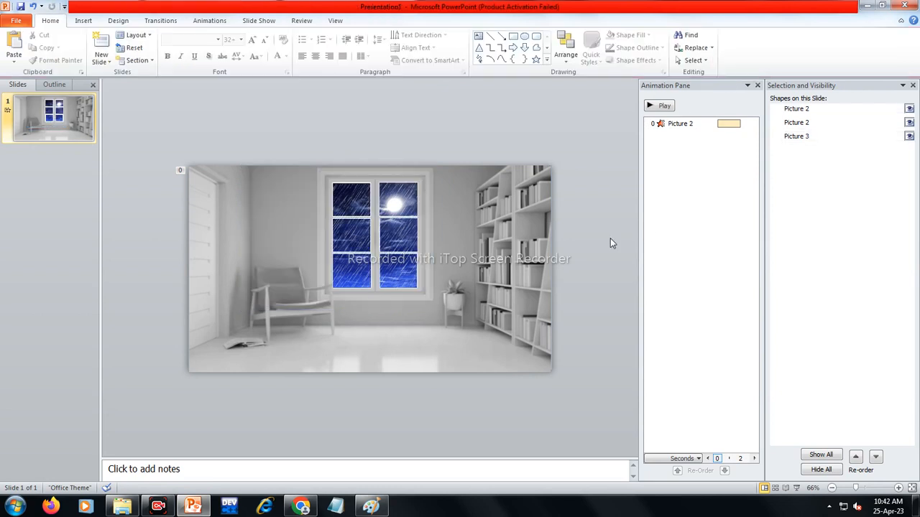
Play the slide show from the beginning to check the rain behind the window, and exit it.
{"action": "left_click", "coordinate": [213, 21]}
{"action": "scroll", "coordinate": [222, 28], "scroll_direction": "down", "scroll_amount": 1}
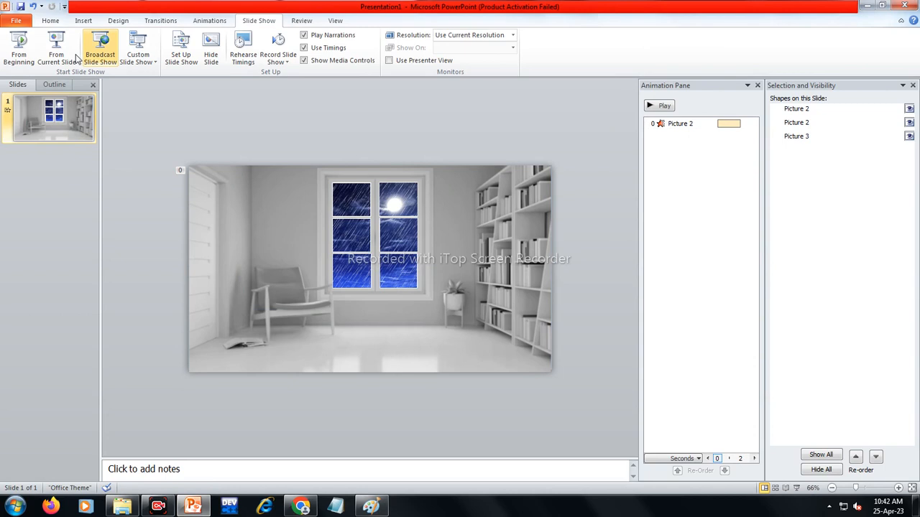
{"action": "left_click", "coordinate": [17, 62]}
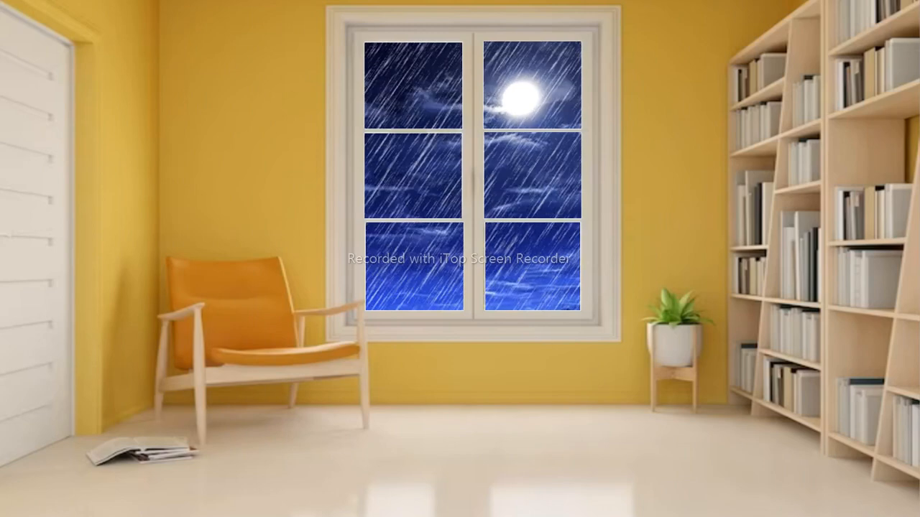
{"action": "key", "text": "Escape"}
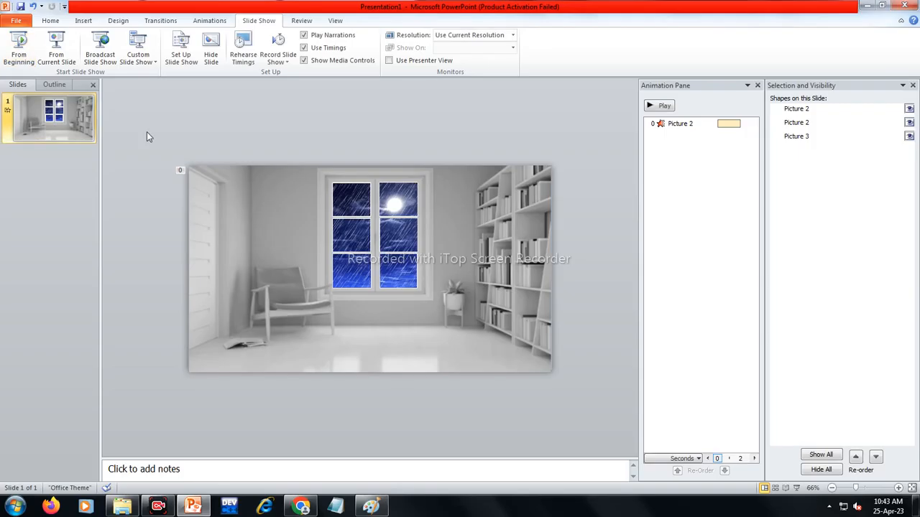
Hide both room pictures and select the rain GIF.
{"action": "left_click", "coordinate": [385, 246]}
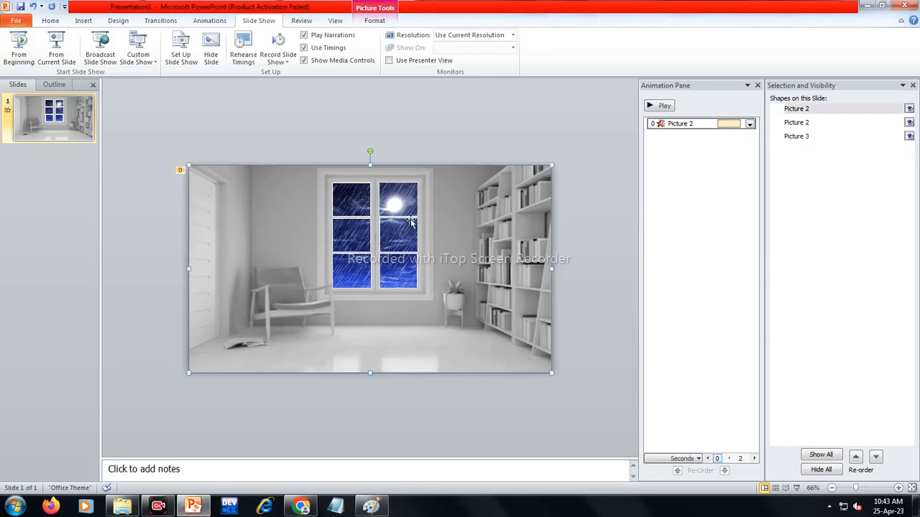
{"action": "left_click", "coordinate": [909, 137]}
{"action": "left_click", "coordinate": [909, 136]}
{"action": "left_click", "coordinate": [909, 110]}
{"action": "left_click", "coordinate": [422, 241]}
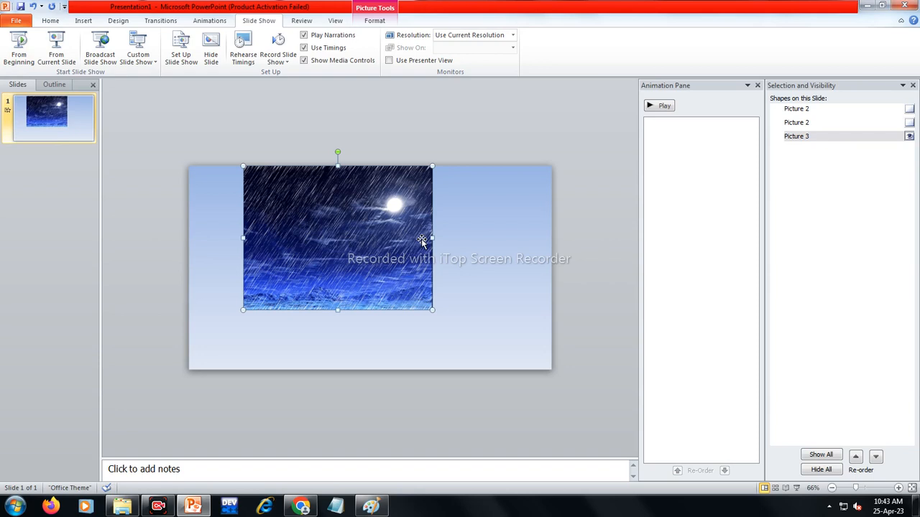
Add a Wipe entrance animation from the left to the rain GIF and preview it.
{"action": "left_click", "coordinate": [210, 22]}
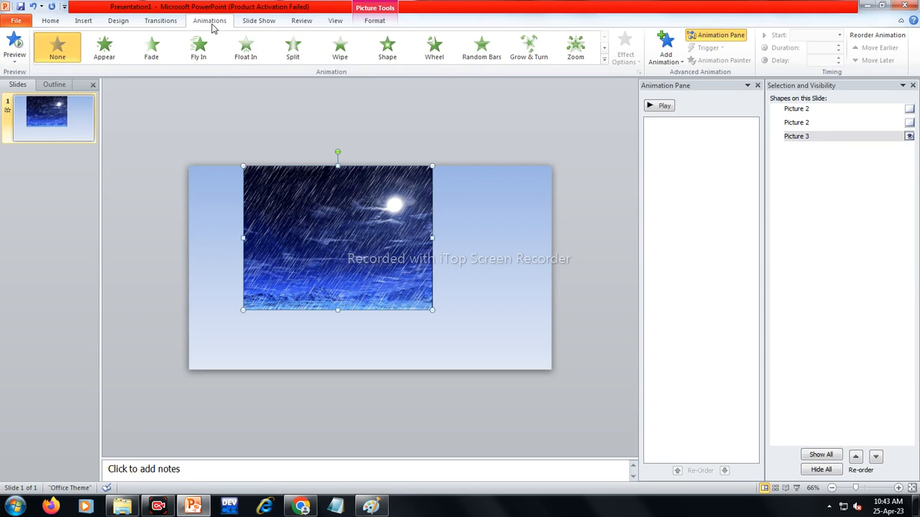
{"action": "left_click", "coordinate": [675, 48]}
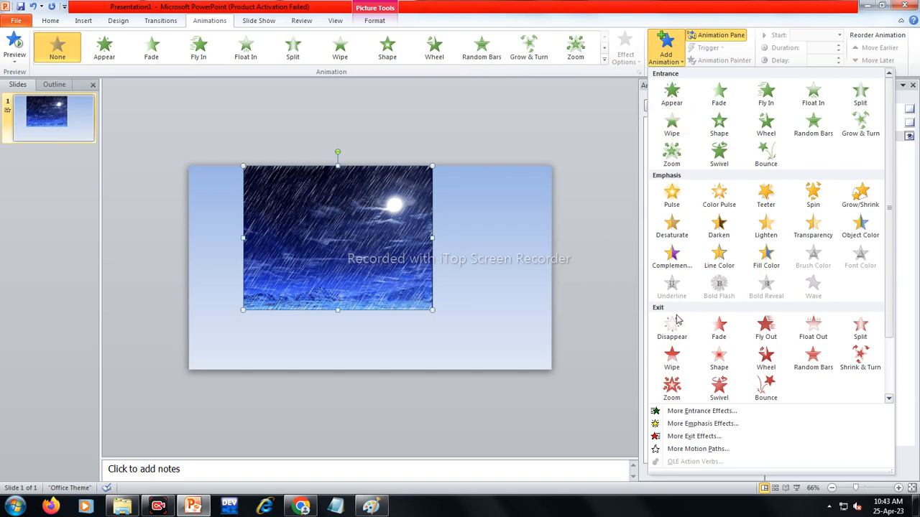
{"action": "left_click", "coordinate": [672, 123]}
{"action": "left_click", "coordinate": [625, 47]}
{"action": "left_click", "coordinate": [648, 127]}
{"action": "left_click", "coordinate": [660, 106]}
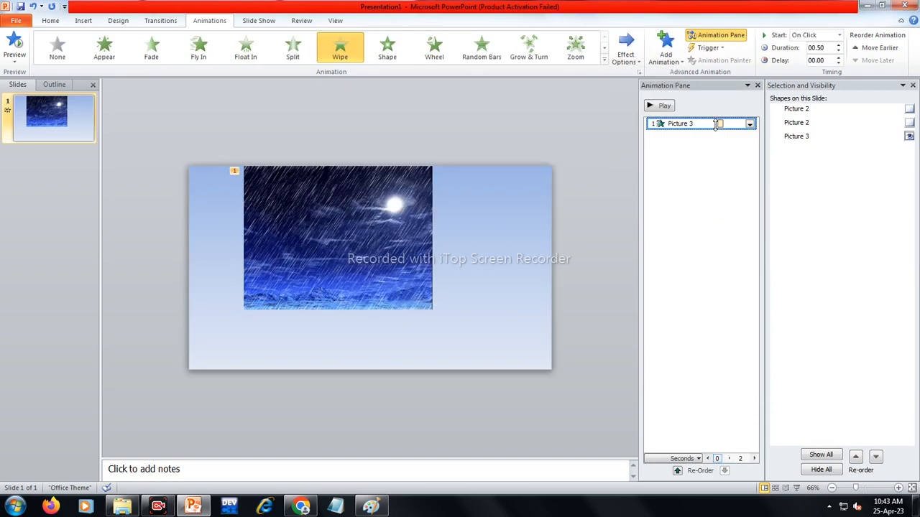
Make both room pictures visible again in front of the rain GIF.
{"action": "left_click", "coordinate": [749, 125]}
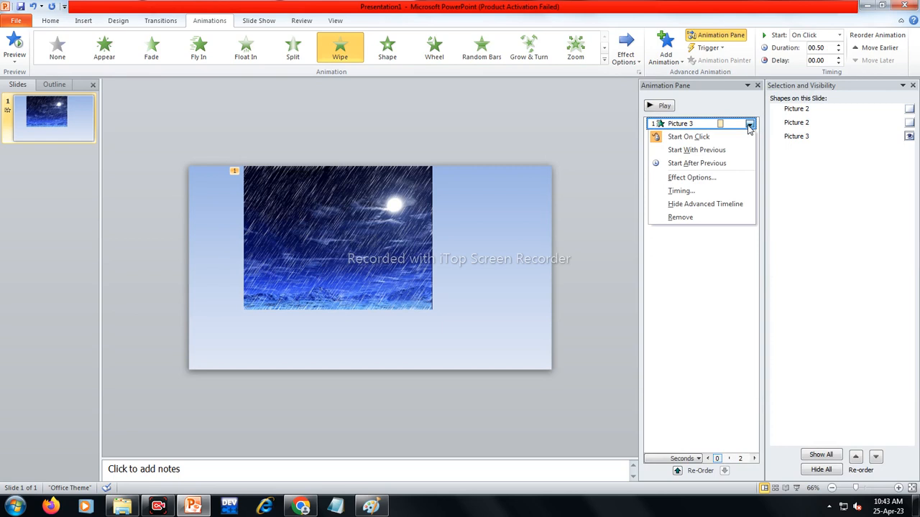
{"action": "left_click", "coordinate": [909, 108]}
{"action": "left_click", "coordinate": [909, 108]}
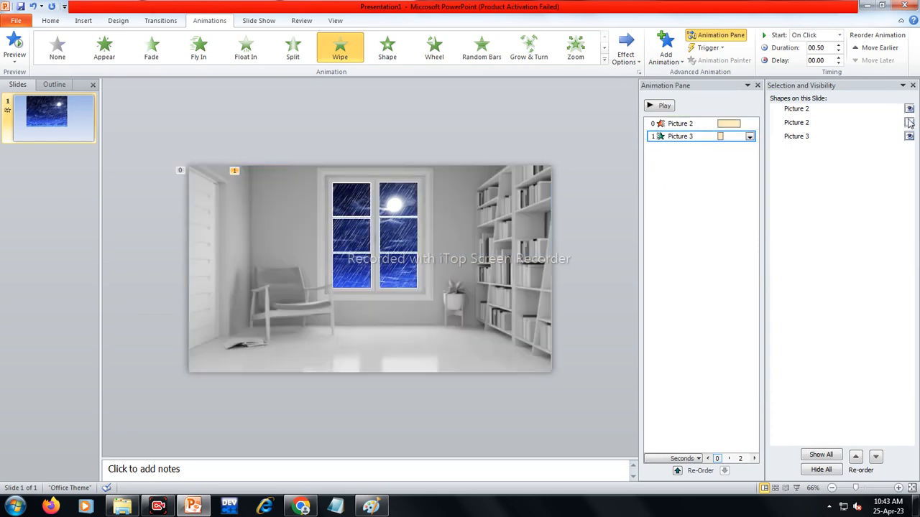
Set the rain GIF's Wipe animation to a 2-second duration and have it start With Previous.
{"action": "left_click", "coordinate": [726, 126]}
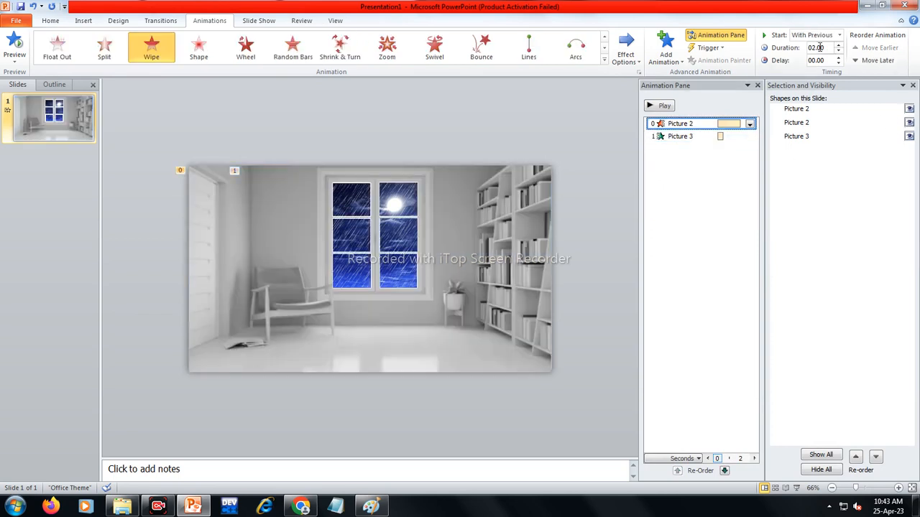
{"action": "left_click", "coordinate": [731, 136]}
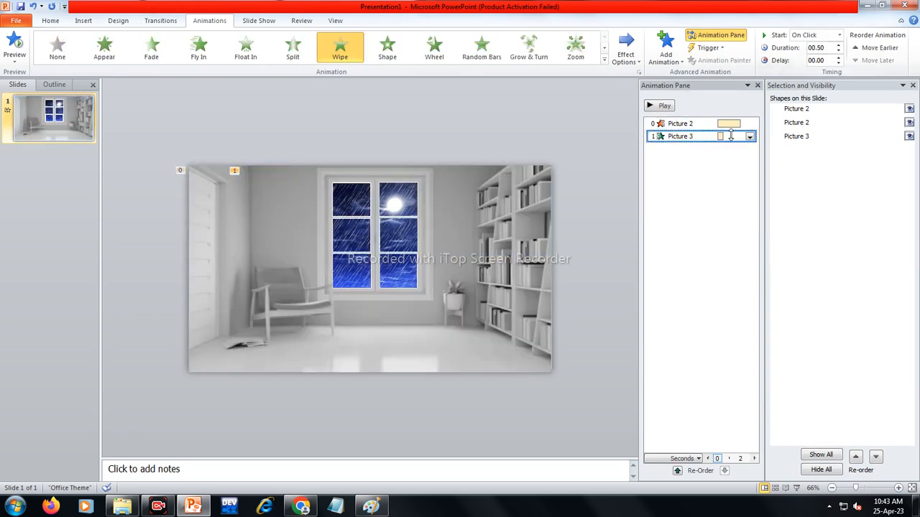
{"action": "left_click", "coordinate": [838, 45]}
{"action": "left_click", "coordinate": [838, 44]}
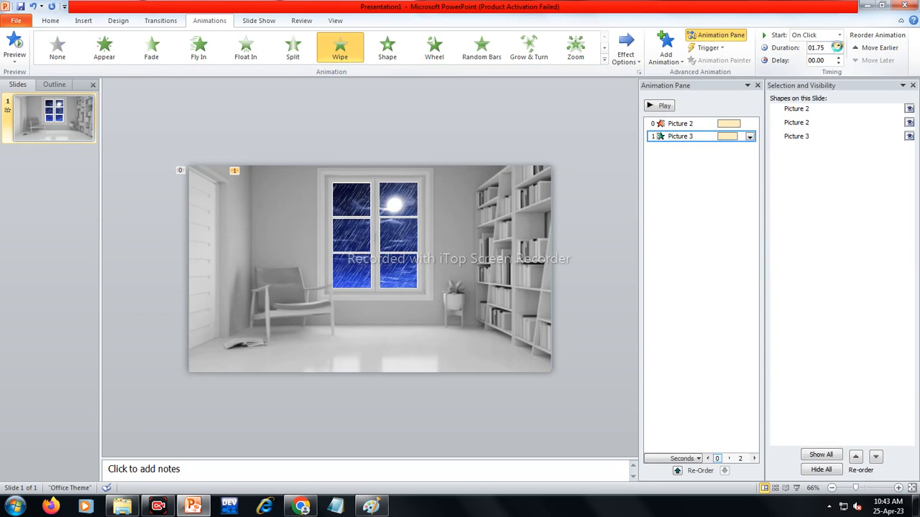
{"action": "left_click", "coordinate": [838, 34]}
{"action": "left_click", "coordinate": [812, 58]}
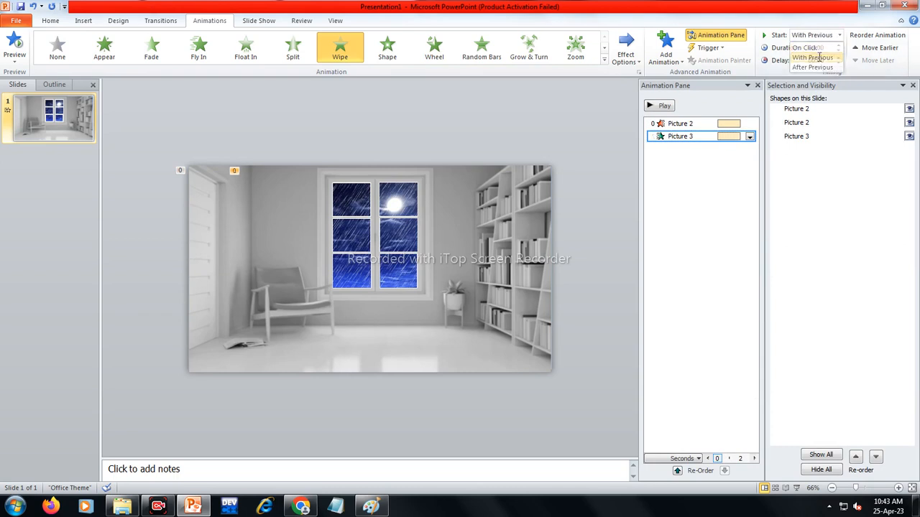
Preview the slide's combined room and rain animations in the editor.
{"action": "left_click", "coordinate": [663, 108]}
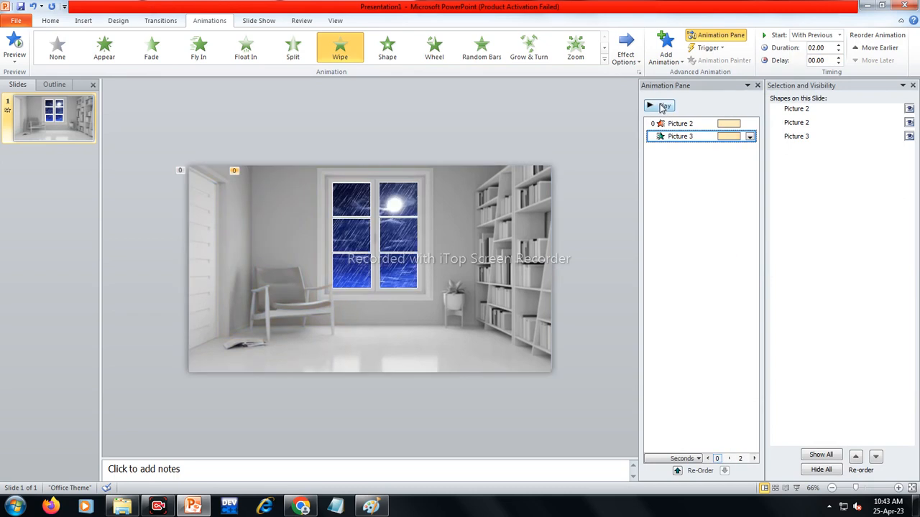
{"action": "left_click", "coordinate": [662, 108]}
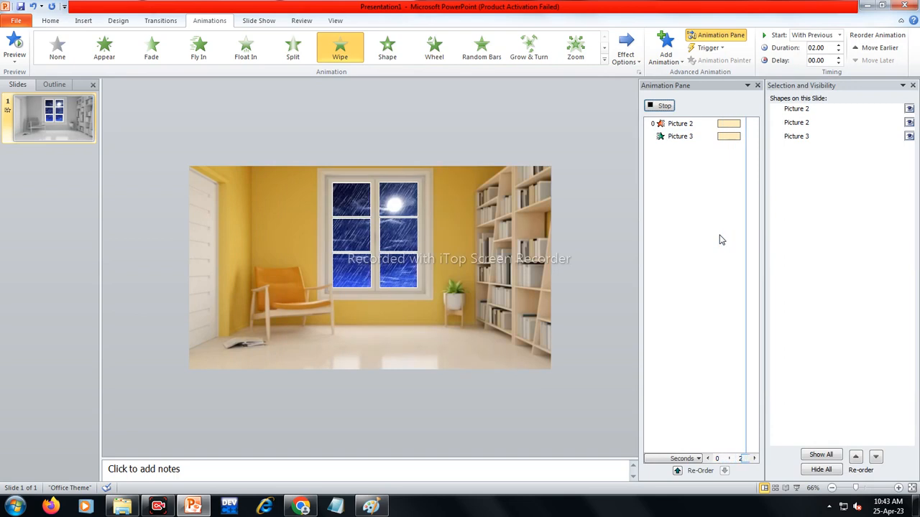
{"action": "left_click", "coordinate": [721, 240]}
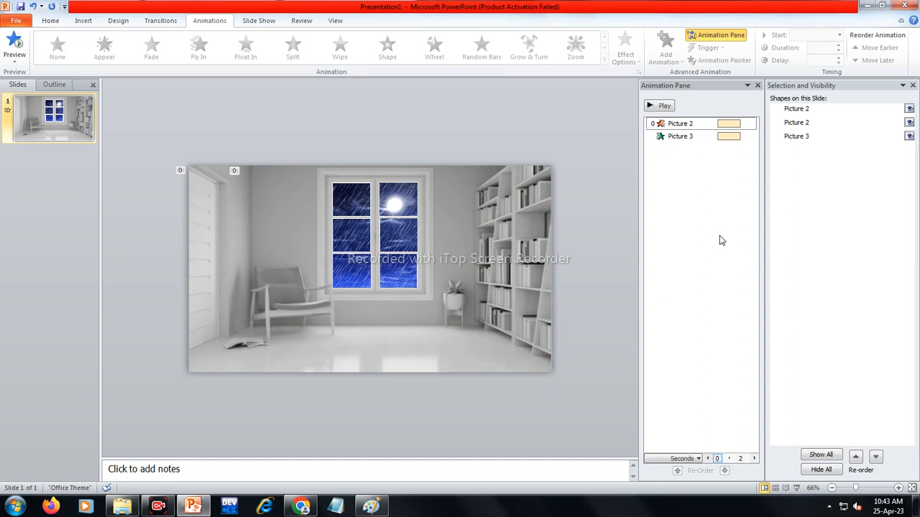
{"action": "left_click", "coordinate": [664, 106]}
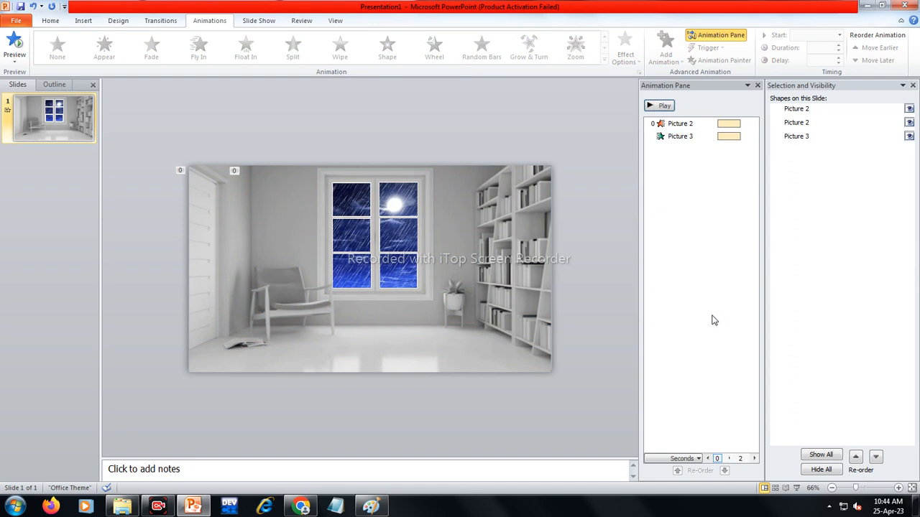
Play the slide show from the beginning to check the room and rain wipes running together.
{"action": "left_click", "coordinate": [258, 20]}
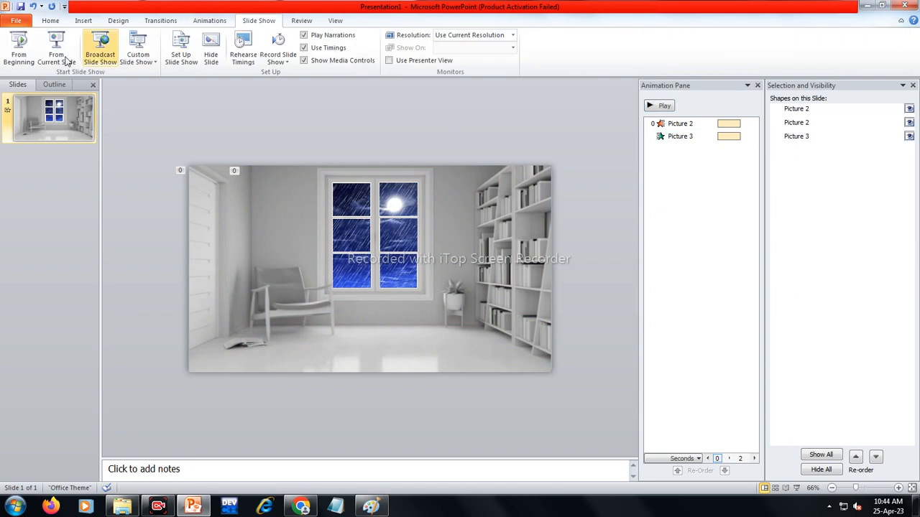
{"action": "left_click", "coordinate": [20, 54]}
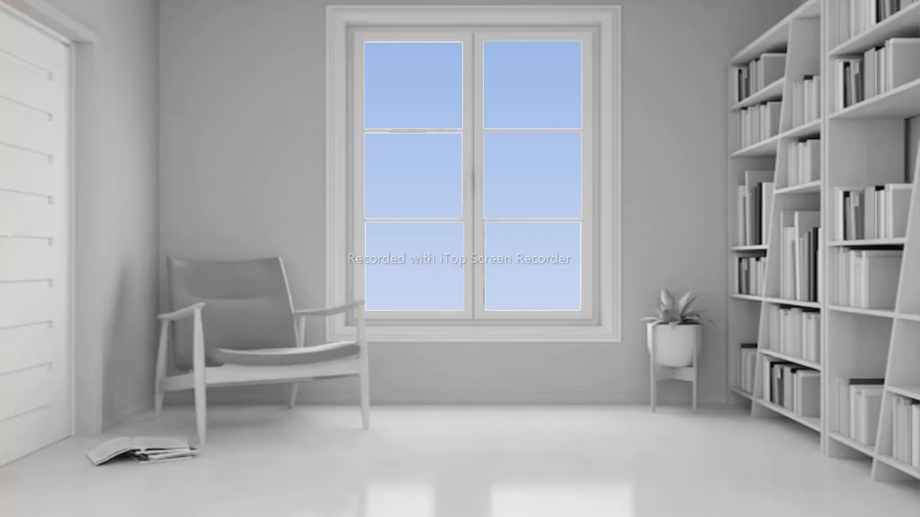